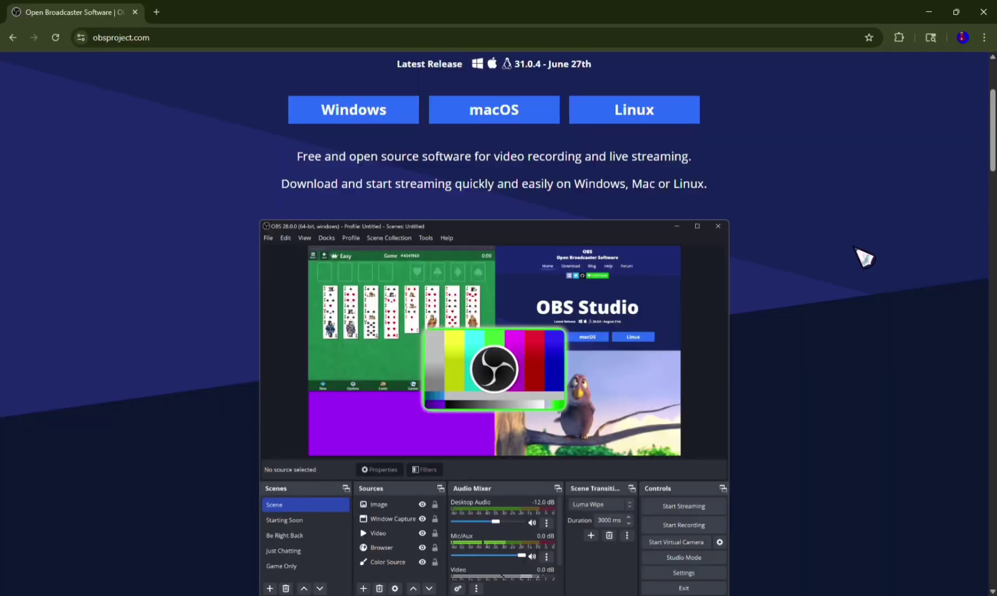
# Scroll to the top of obsproject.com to see the OBS Studio 31.0.4 download buttons.
pyautogui.scroll(1, 775, 385)
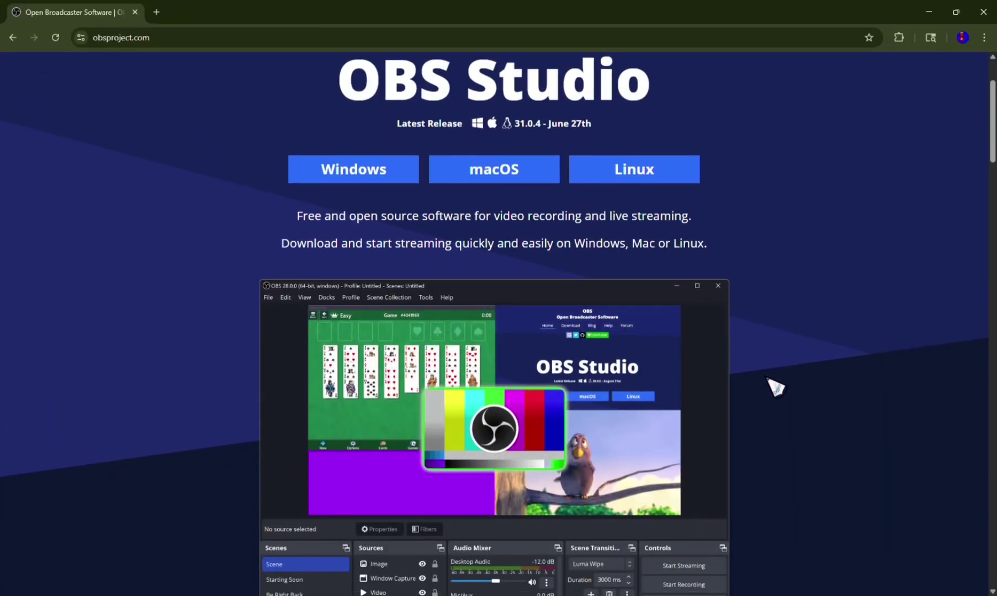
pyautogui.scroll(1, 767, 382)
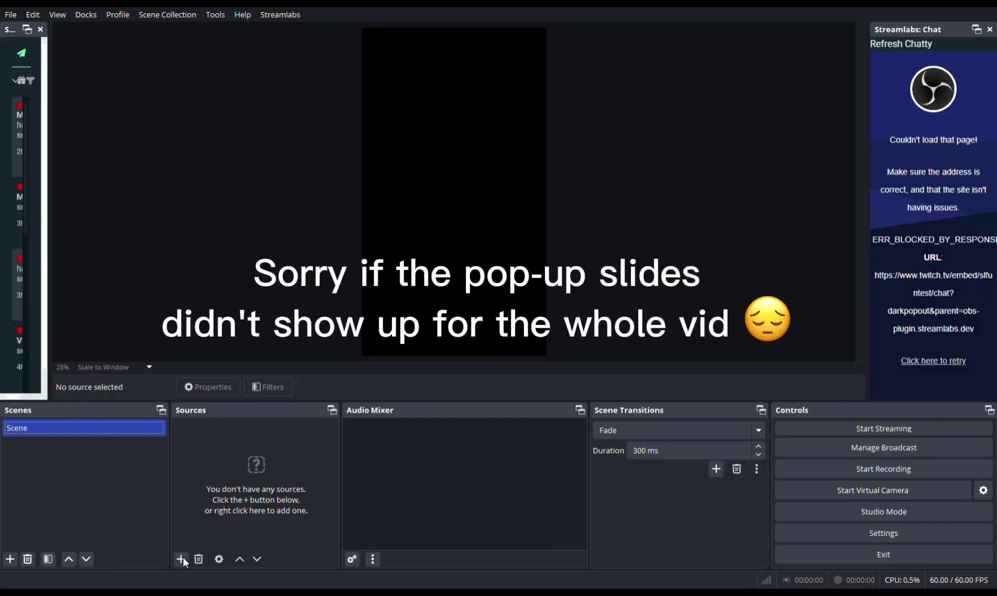
# Add a Browser source with default settings to the empty scene.
pyautogui.click(243, 347)
pyautogui.hotkey('ctrl', 'v')
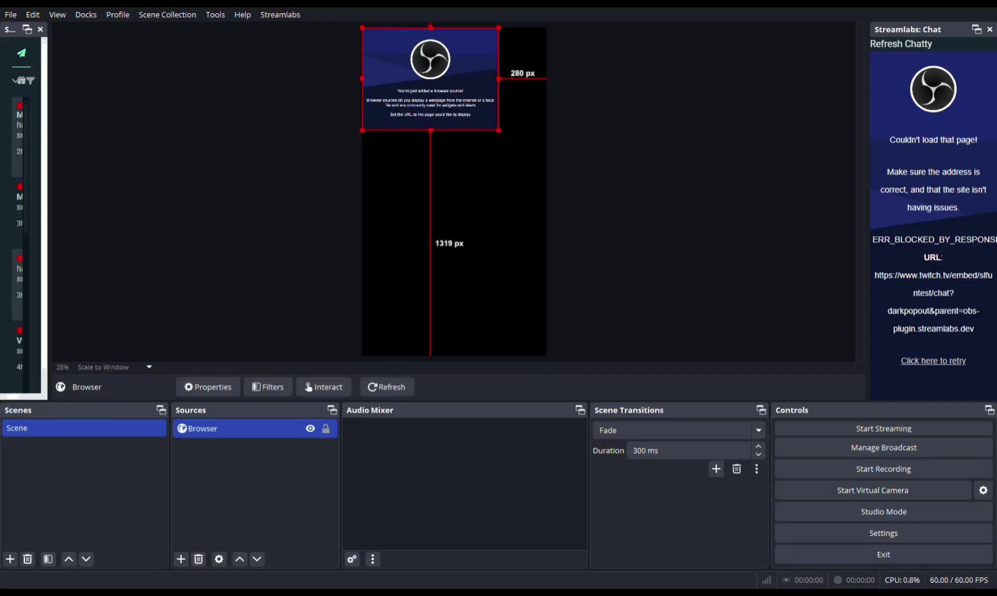
# In Chrome, open the Meta Quest casting page at oculus.com/casting and select its URL.
pyautogui.hotkey('alt', 'Tab')
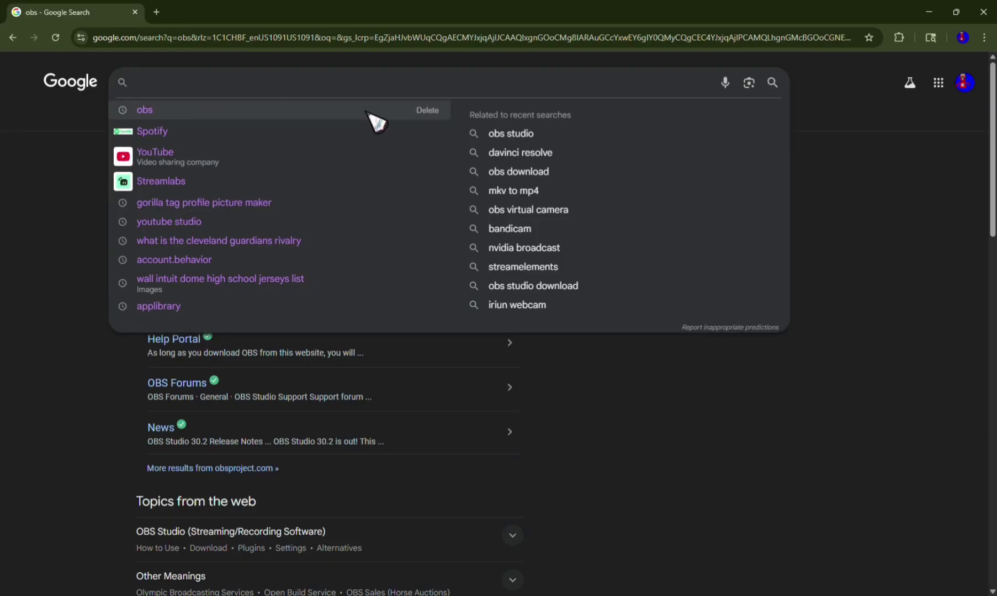
pyautogui.write('o')
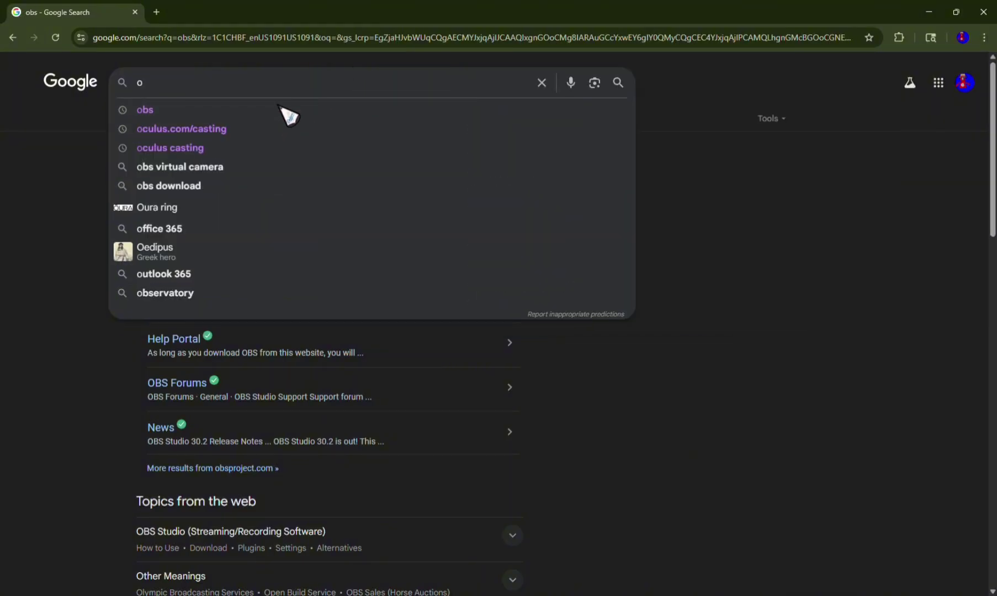
pyautogui.write('c')
pyautogui.click(222, 132)
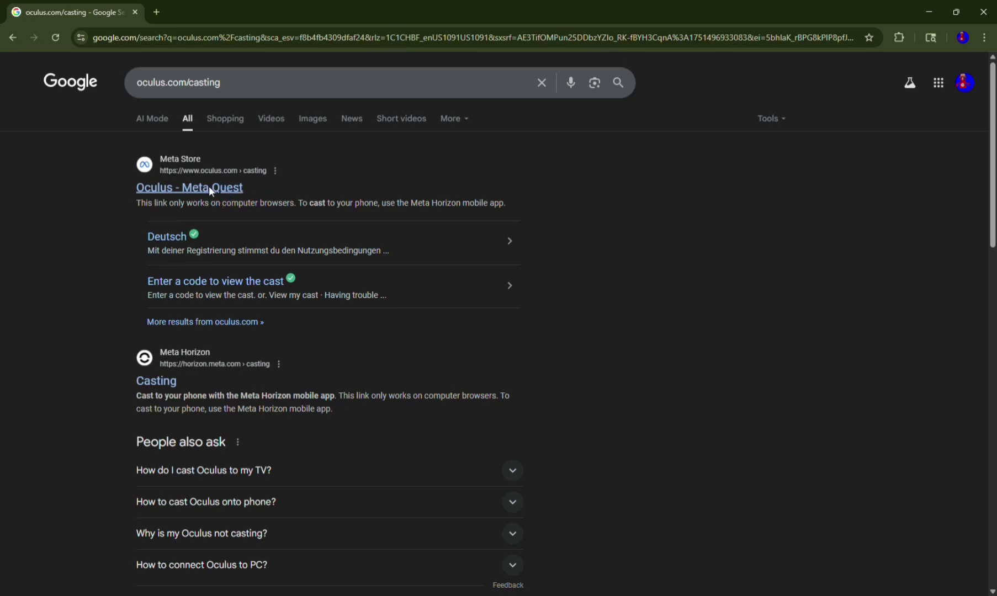
pyautogui.click(221, 190)
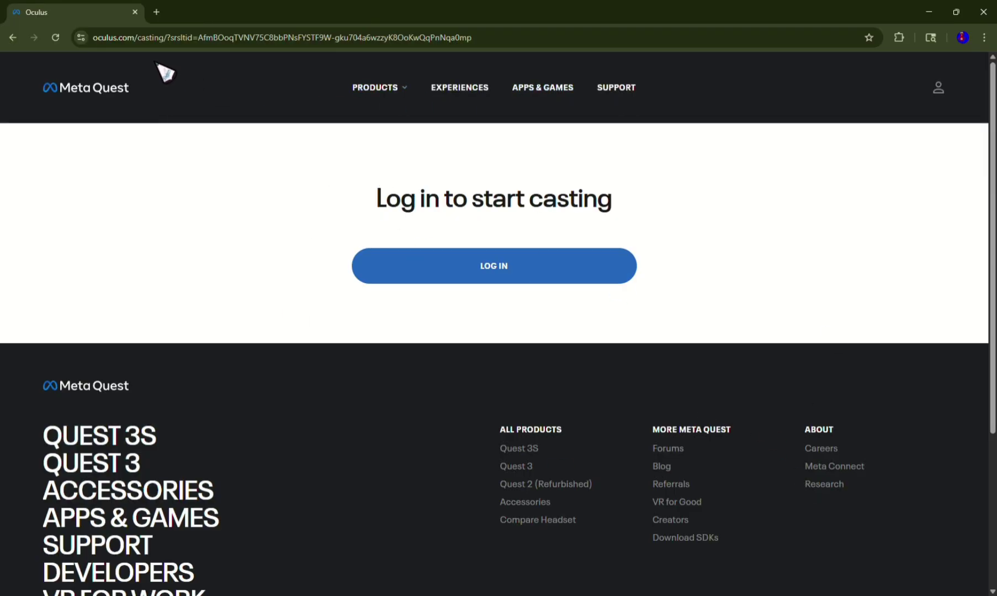
pyautogui.click(118, 38)
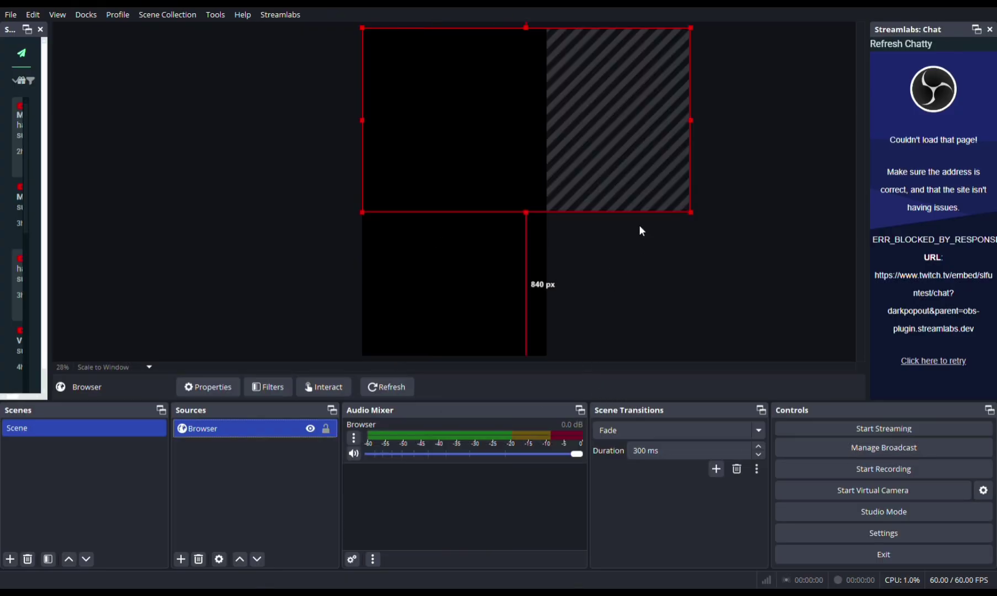
# Move the Browser source's casting page down into the middle of the vertical canvas.
pyautogui.moveTo(613, 133); pyautogui.dragTo(549, 191)
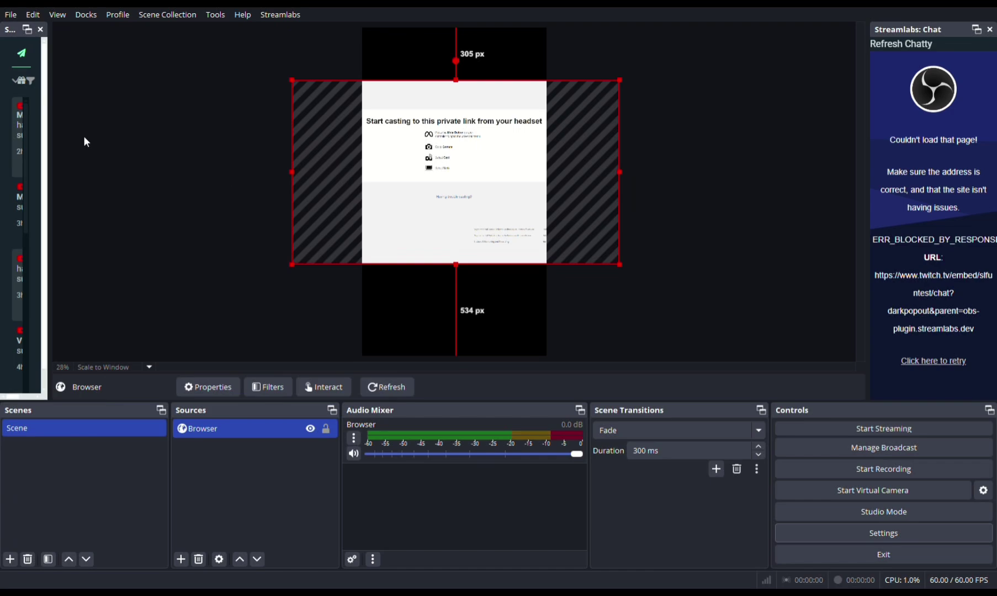
pyautogui.click(875, 535)
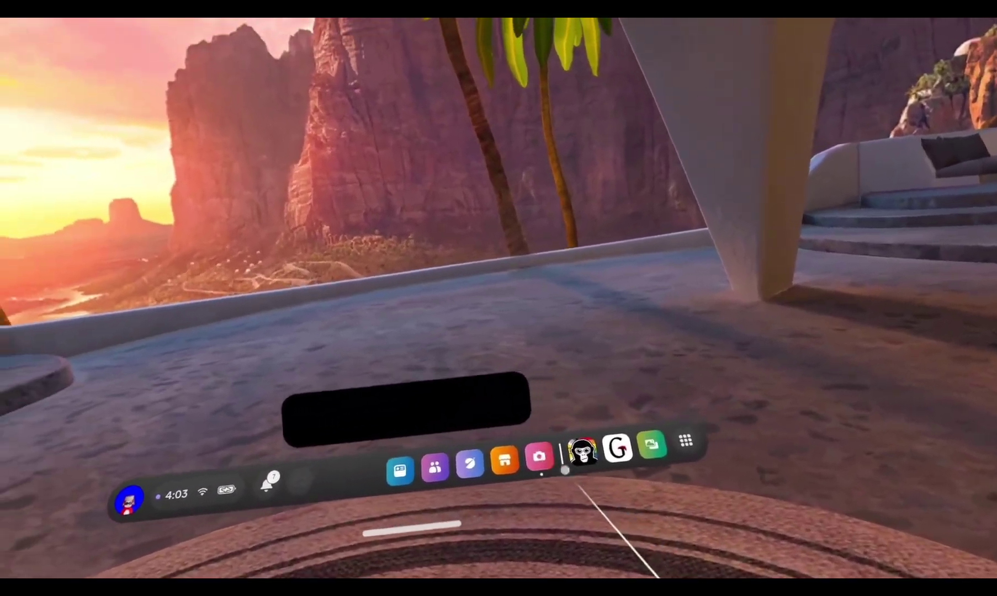
# From the headset's Camera app, cast the palm-tree home view to the computer.
pyautogui.click(539, 457)
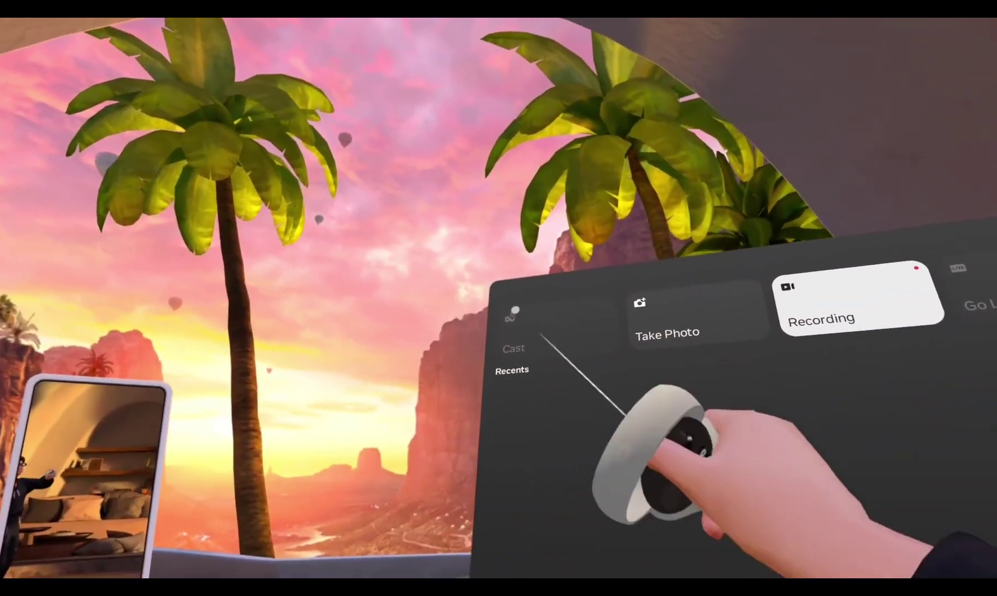
pyautogui.click(511, 313)
pyautogui.click(511, 315)
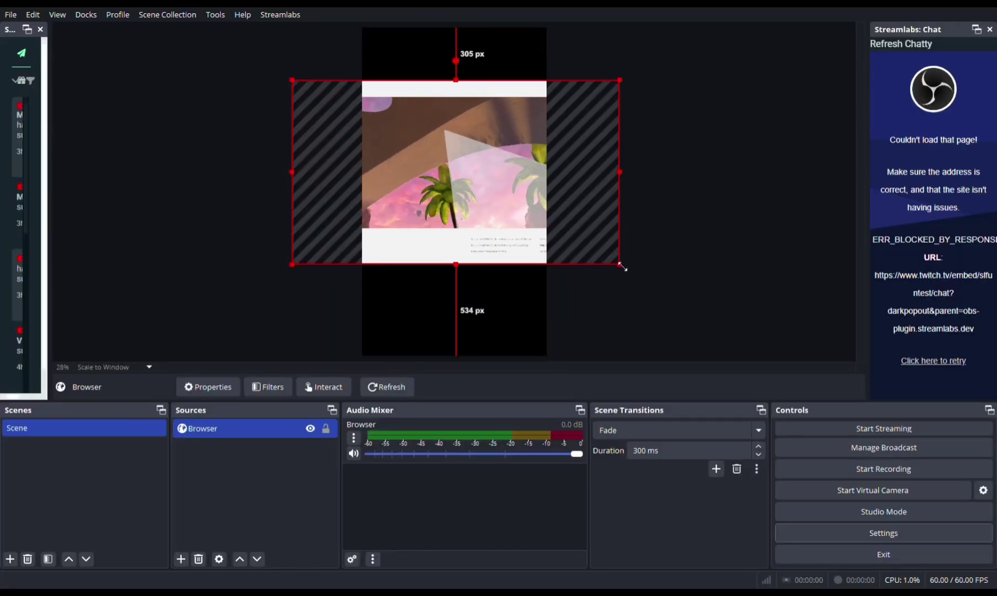
# Enlarge the cast headset video to fill the vertical canvas and centre it horizontally.
pyautogui.moveTo(623, 268); pyautogui.dragTo(674, 357)
pyautogui.moveTo(299, 82); pyautogui.dragTo(207, 31)
pyautogui.moveTo(696, 145); pyautogui.dragTo(686, 153)
pyautogui.moveTo(494, 158); pyautogui.dragTo(490, 166)
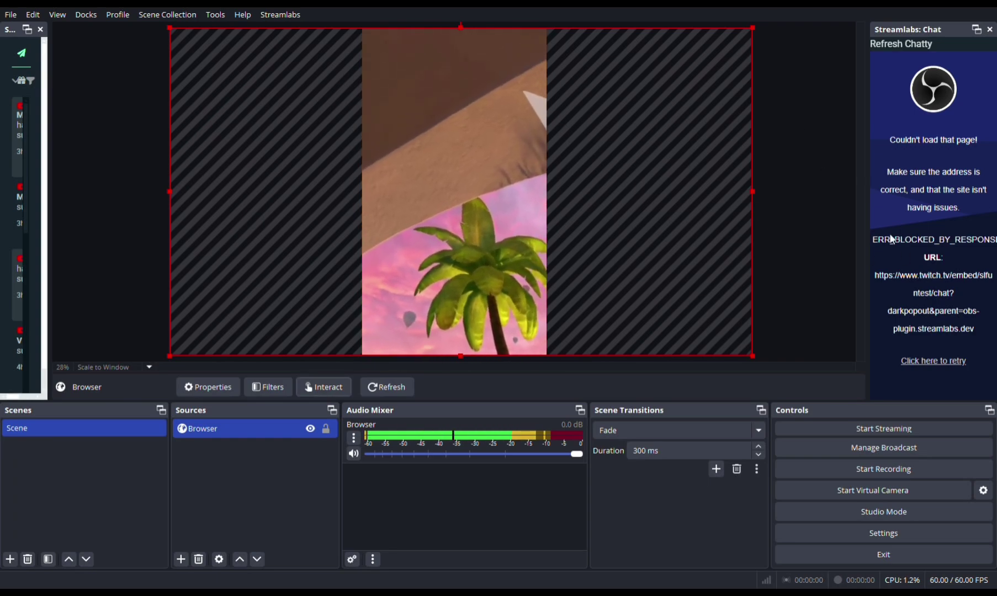
pyautogui.click(808, 226)
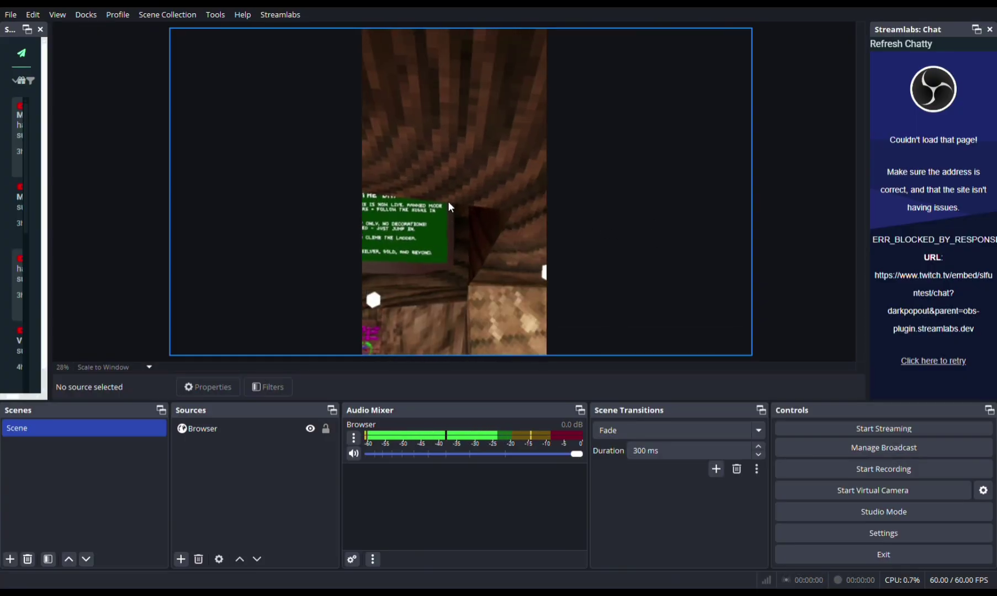
# Shift the Gorilla Tag footage slightly right so it is centred in the canvas.
pyautogui.moveTo(458, 205); pyautogui.dragTo(440, 130)
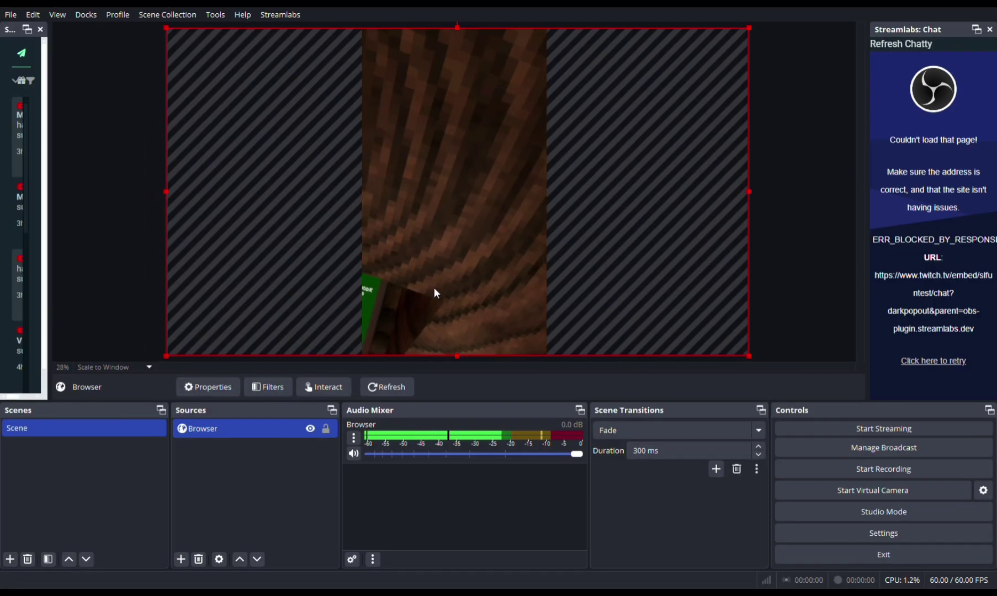
pyautogui.click(787, 271)
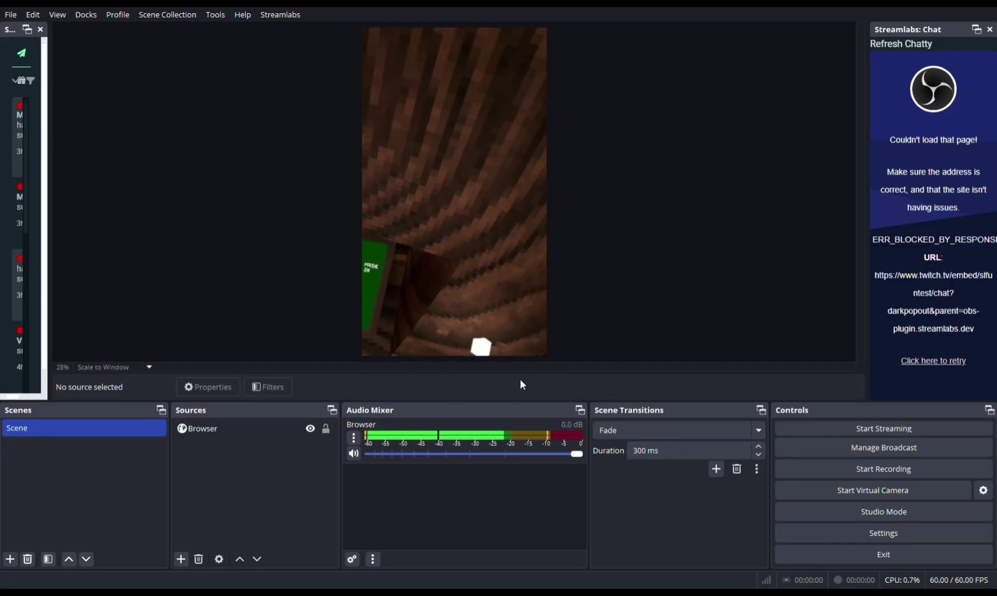
# Add a Text (GDI+) source reading 'code: chipbag' above the gameplay.
pyautogui.hotkey('ctrl', 'v')
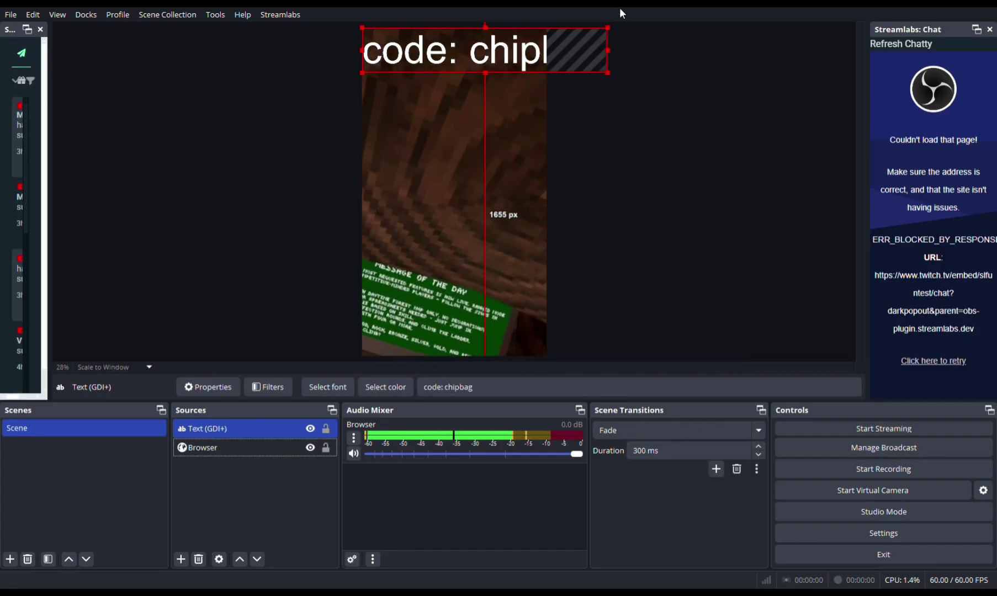
# Place the 'code: chipbag' text at the canvas top edge, snapped to the centre guide.
pyautogui.moveTo(598, 38); pyautogui.dragTo(573, 100)
pyautogui.click(574, 96)
pyautogui.click(564, 106)
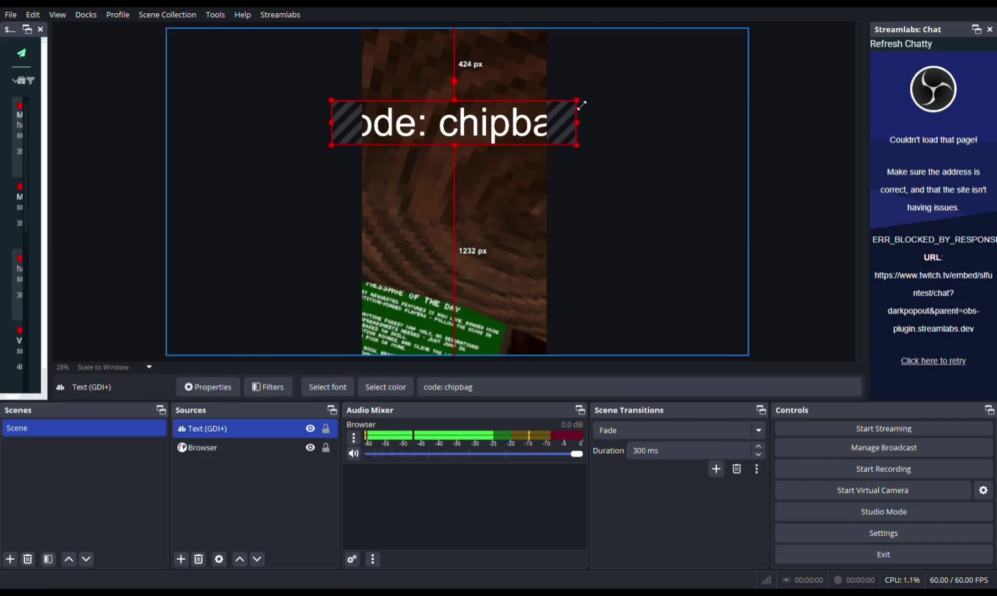
pyautogui.moveTo(452, 131); pyautogui.dragTo(474, 53)
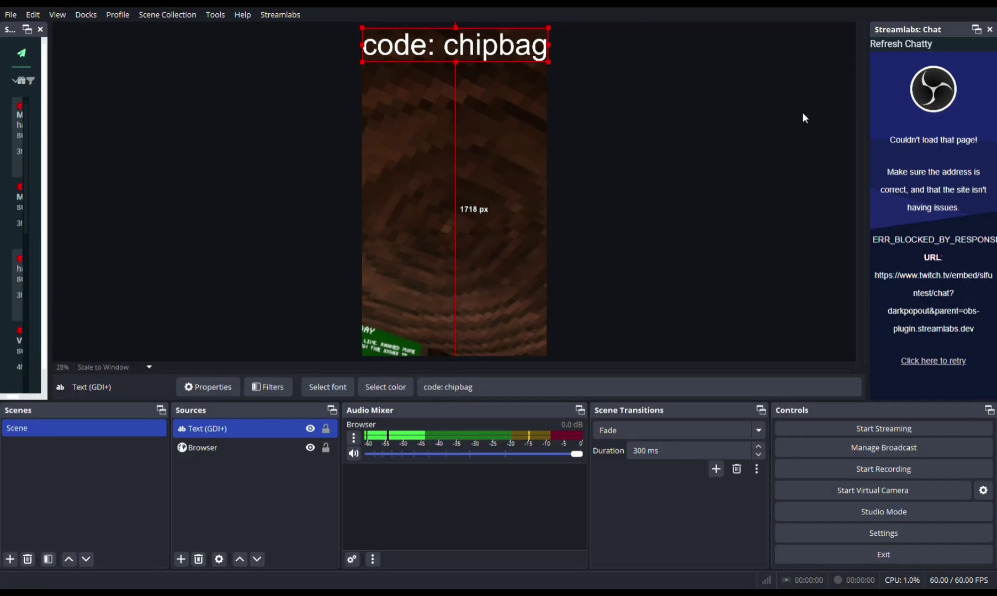
pyautogui.click(802, 144)
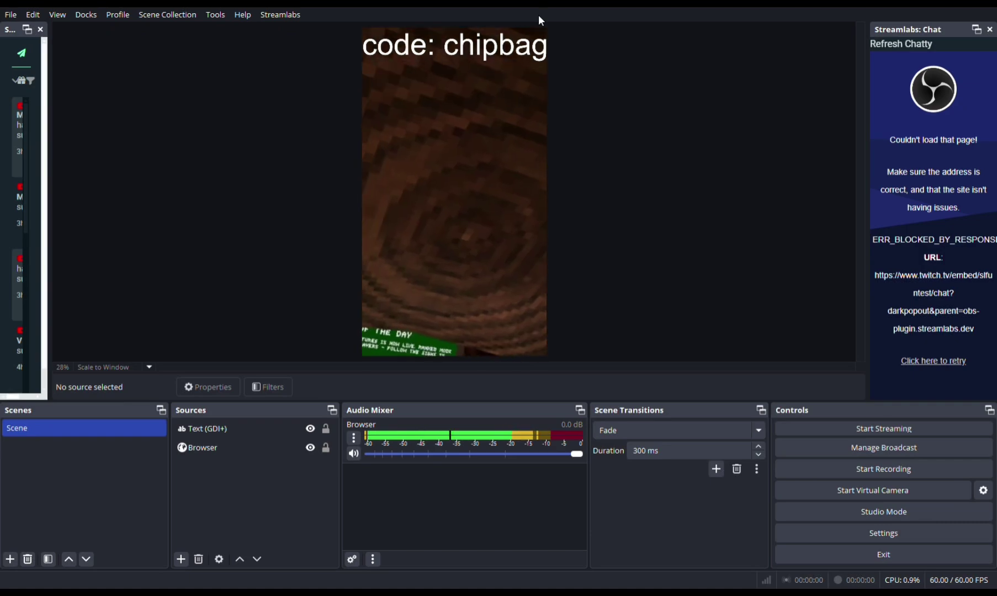
pyautogui.moveTo(489, 52); pyautogui.dragTo(498, 107)
pyautogui.moveTo(489, 50)
pyautogui.mouseDown()
pyautogui.moveTo(489, 40)
pyautogui.moveTo(493, 65)
pyautogui.moveTo(489, 51)
pyautogui.mouseUp()
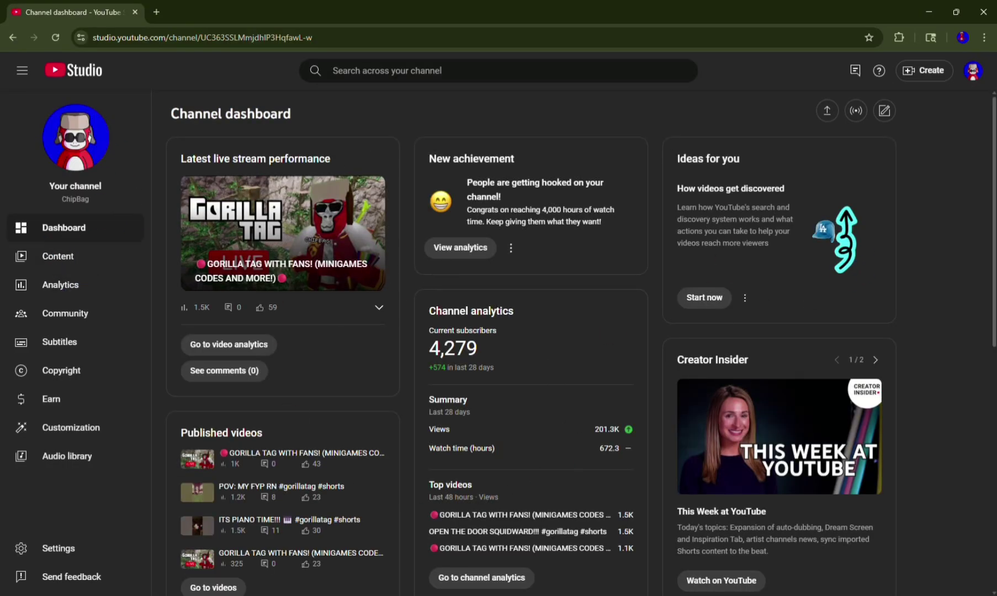
# From YouTube Studio Analytics, open the live subscriber count page and select its URL.
pyautogui.click(62, 286)
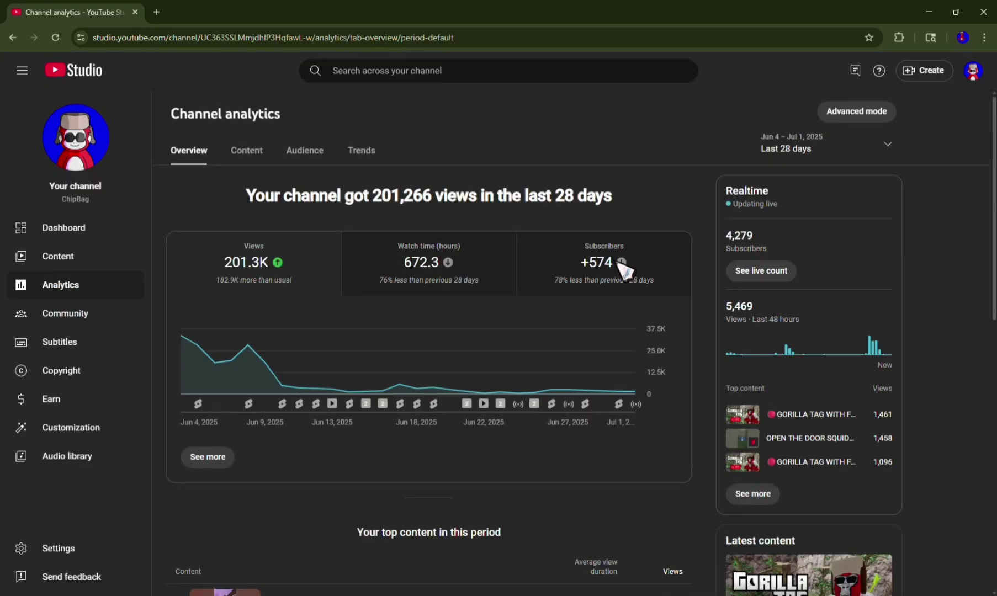
pyautogui.click(773, 278)
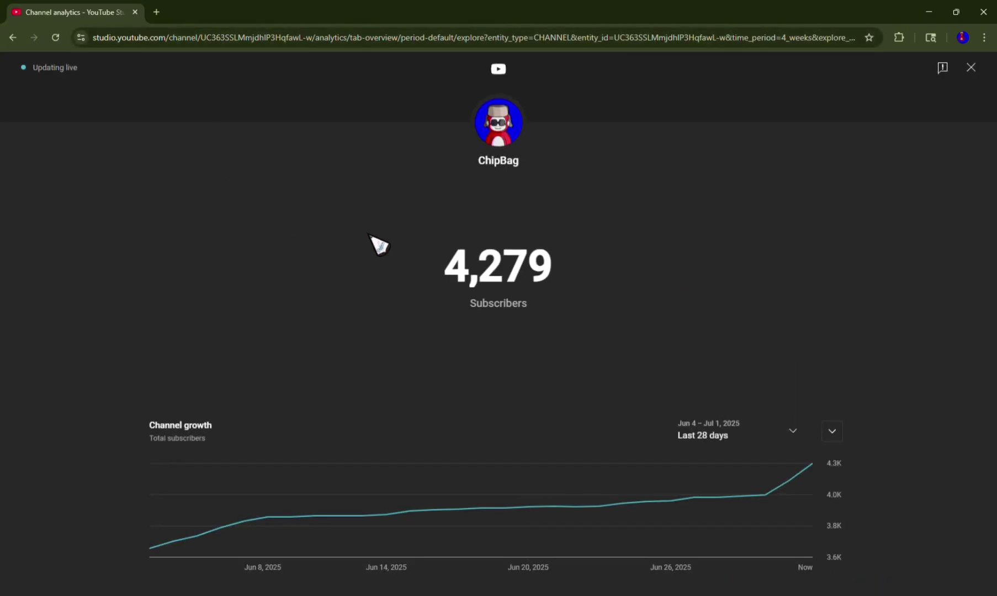
pyautogui.click(369, 40)
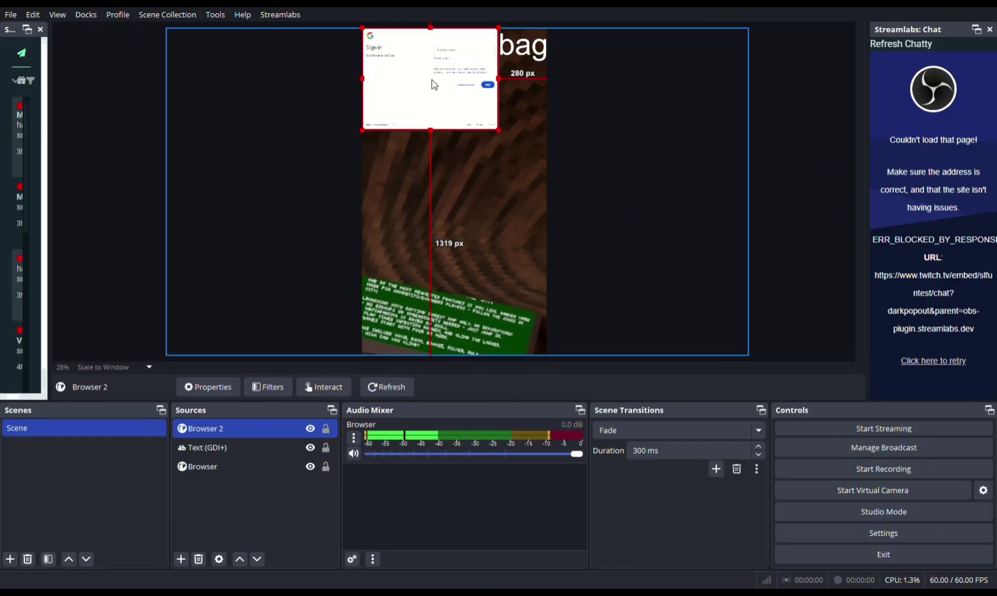
# Move and resize the Browser 2 subscriber count box to sit just below the 'code: chipbag' text.
pyautogui.moveTo(445, 118); pyautogui.dragTo(463, 184)
pyautogui.moveTo(520, 196); pyautogui.dragTo(635, 284)
pyautogui.moveTo(576, 202); pyautogui.dragTo(477, 203)
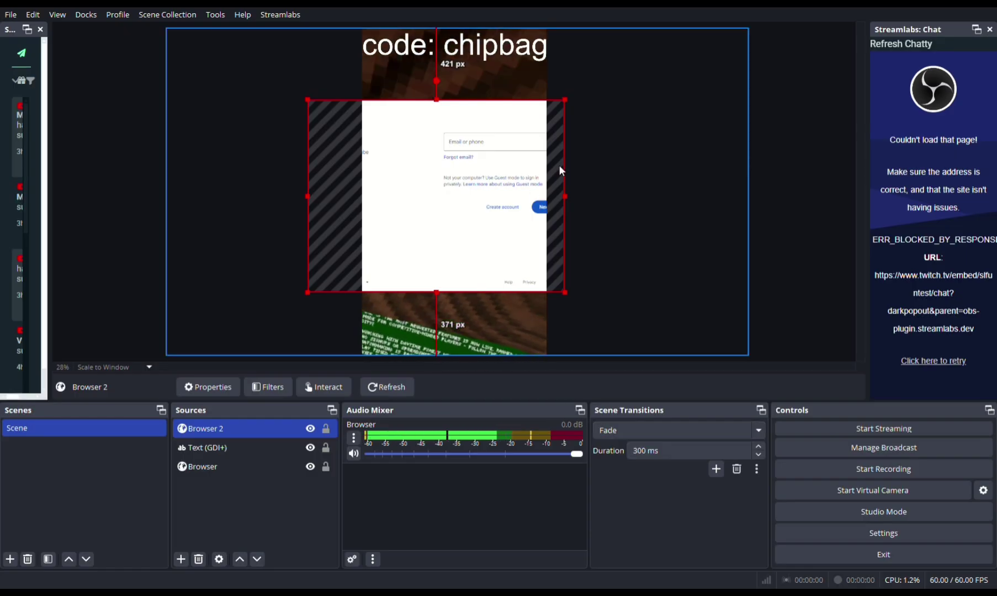
pyautogui.moveTo(445, 145)
pyautogui.mouseDown()
pyautogui.moveTo(461, 159)
pyautogui.moveTo(448, 159)
pyautogui.mouseUp()
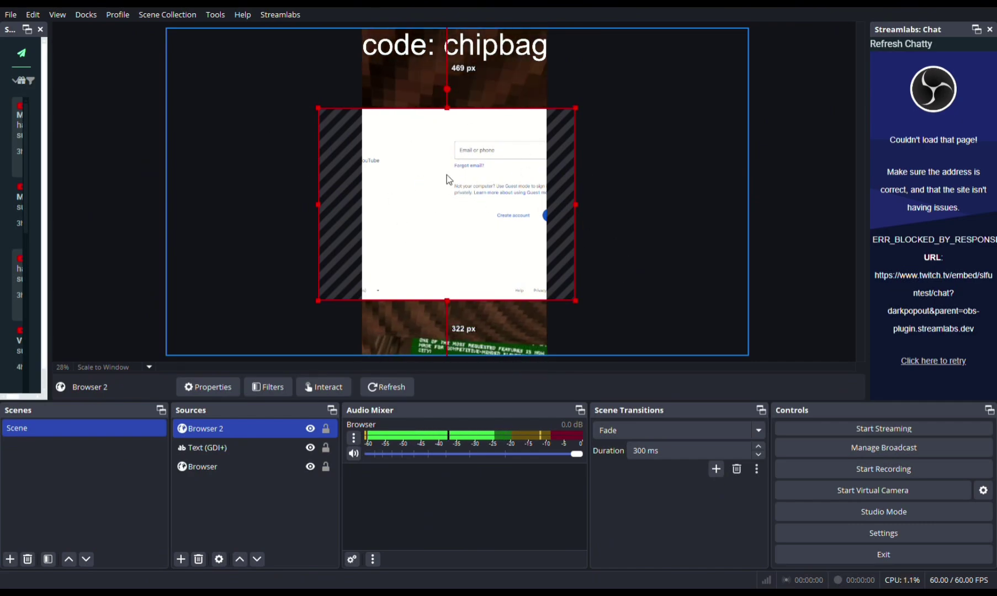
pyautogui.moveTo(371, 178); pyautogui.dragTo(464, 145)
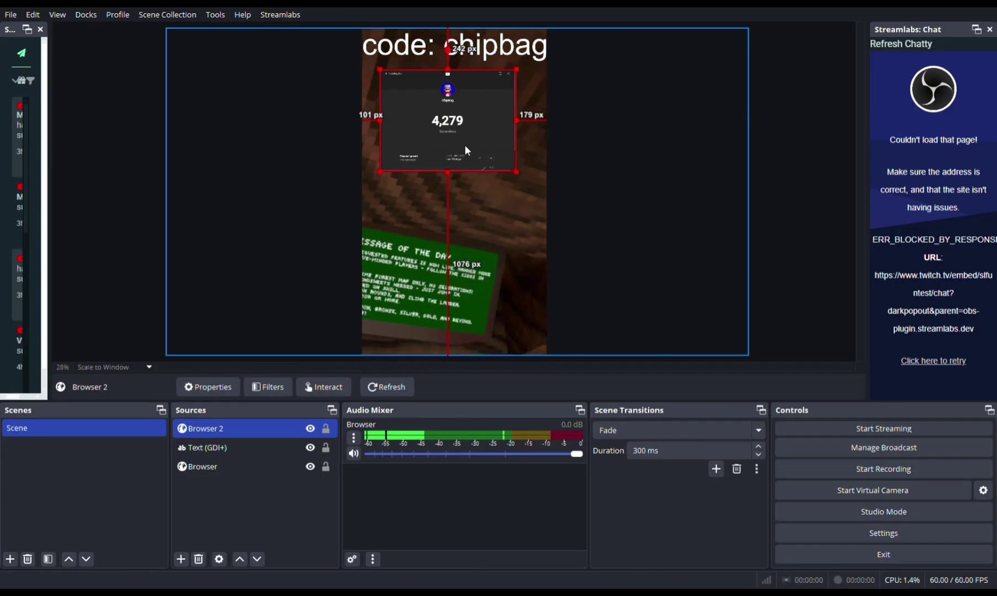
# Crop Browser 2's left, right and bottom edges down to the 4,279 number, then scale it up.
pyautogui.hotkey('ctrl', 'z')
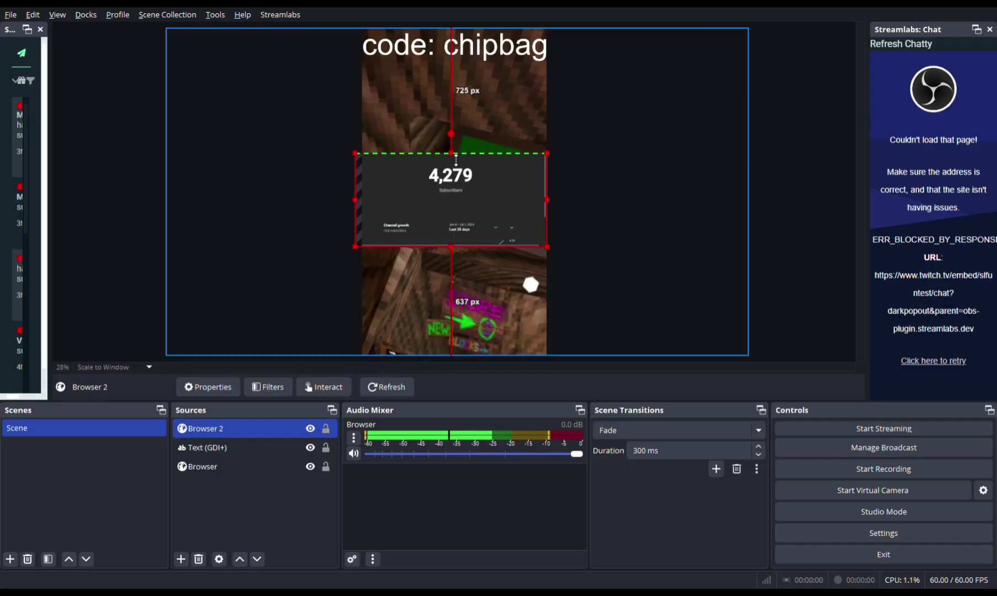
pyautogui.moveTo(362, 206); pyautogui.dragTo(414, 208)
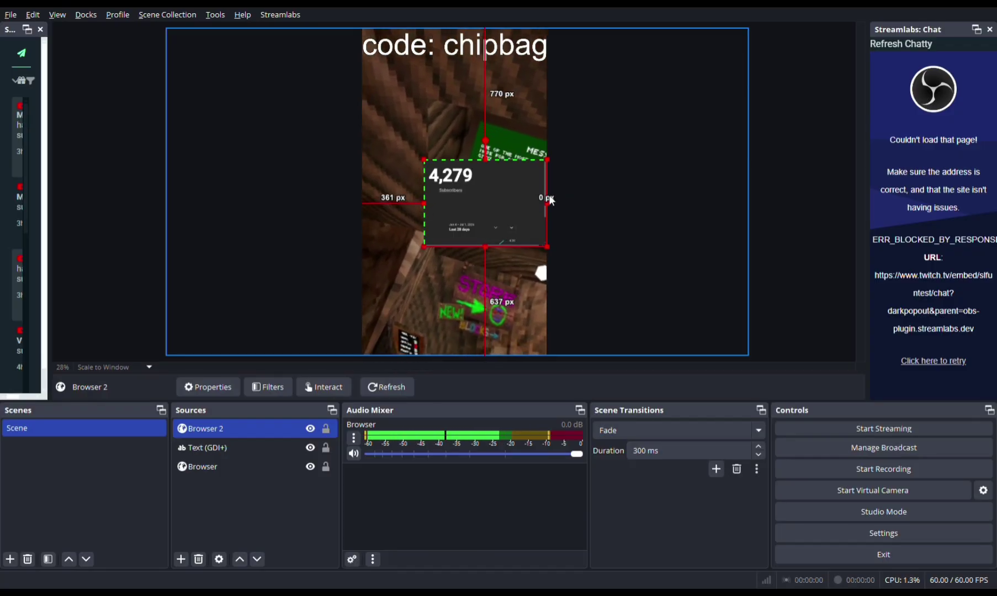
pyautogui.moveTo(550, 206); pyautogui.dragTo(502, 209)
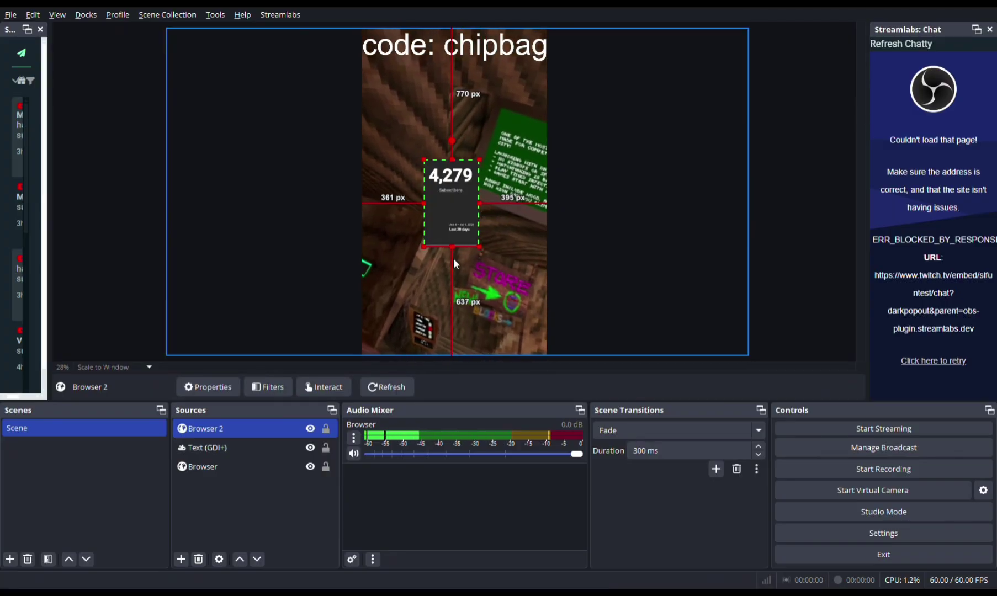
pyautogui.moveTo(452, 248); pyautogui.dragTo(457, 222)
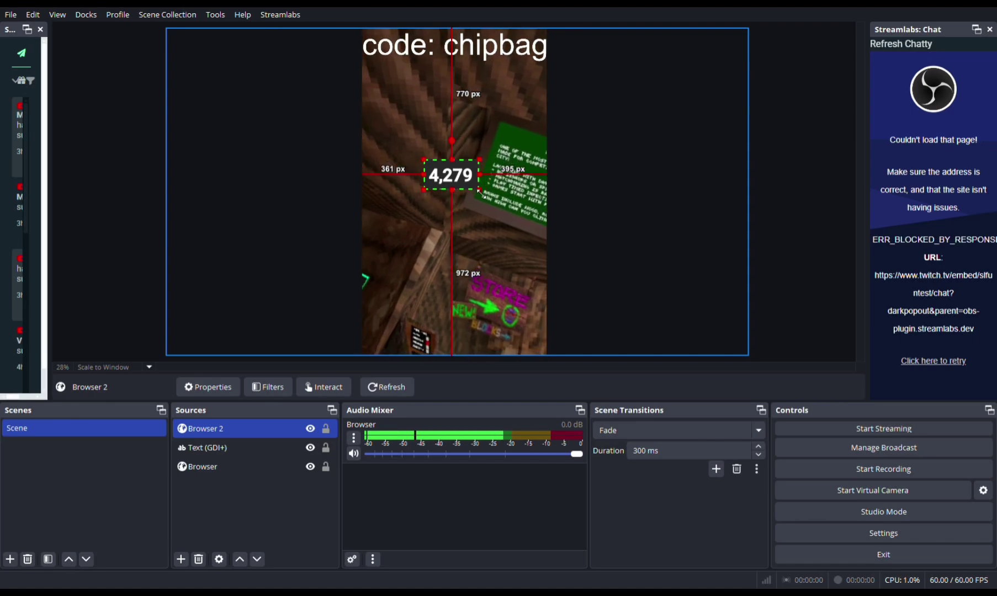
pyautogui.moveTo(480, 190); pyautogui.dragTo(450, 123)
pyautogui.click(635, 185)
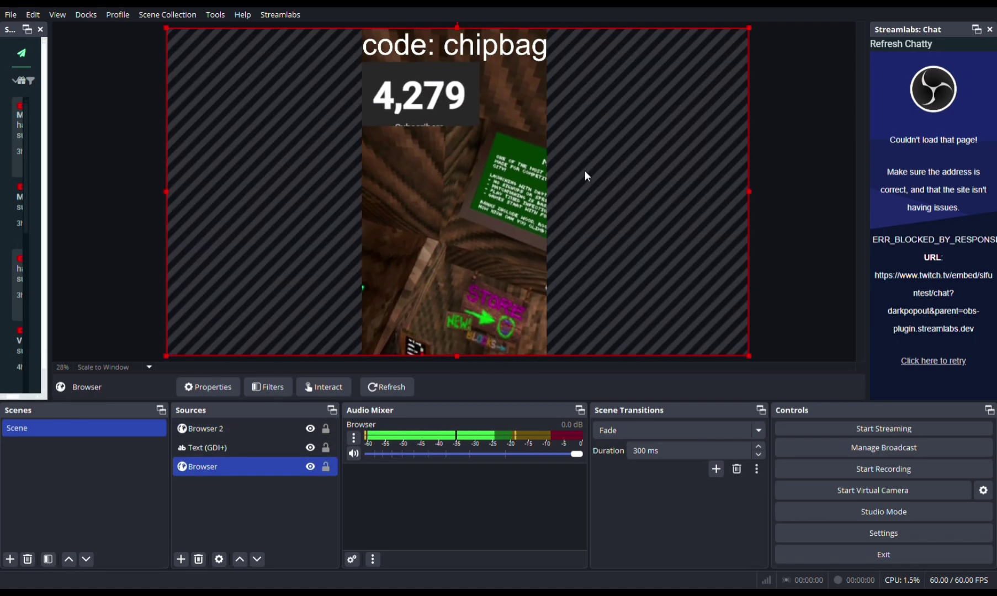
pyautogui.click(810, 205)
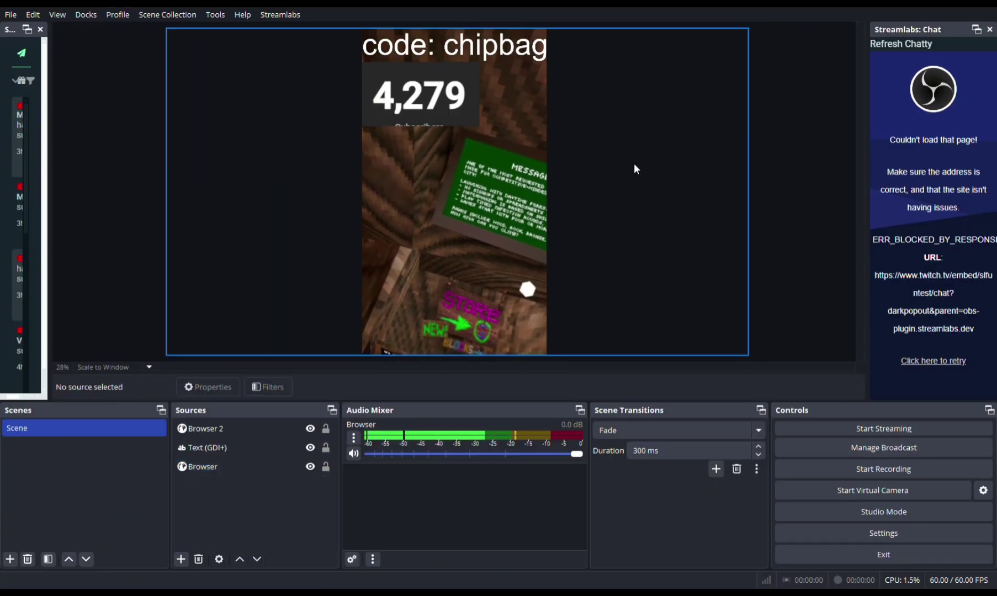